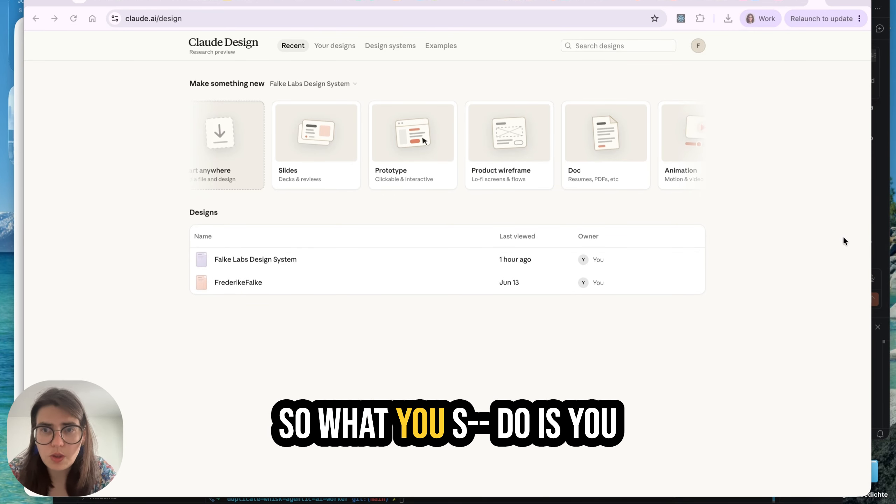
click(186, 18)
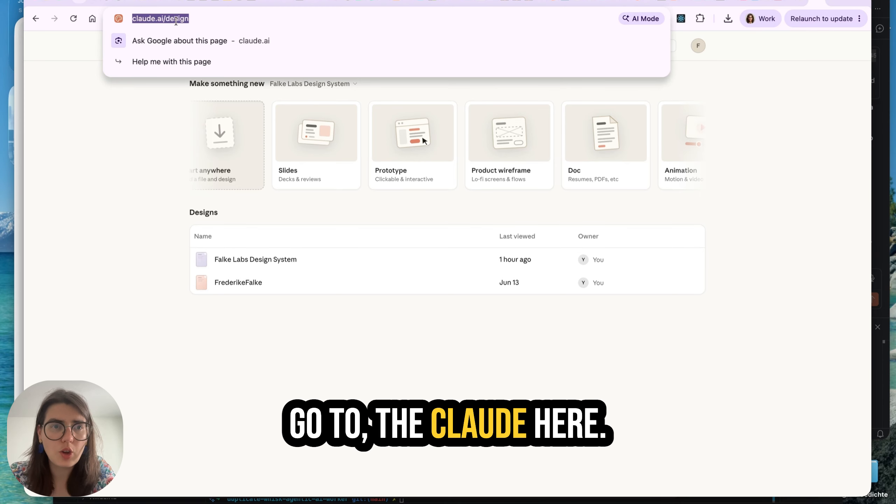
drag(214, 18, 126, 20)
click(725, 135)
scroll(688, 136, left, 1)
scroll(727, 137, right, 1)
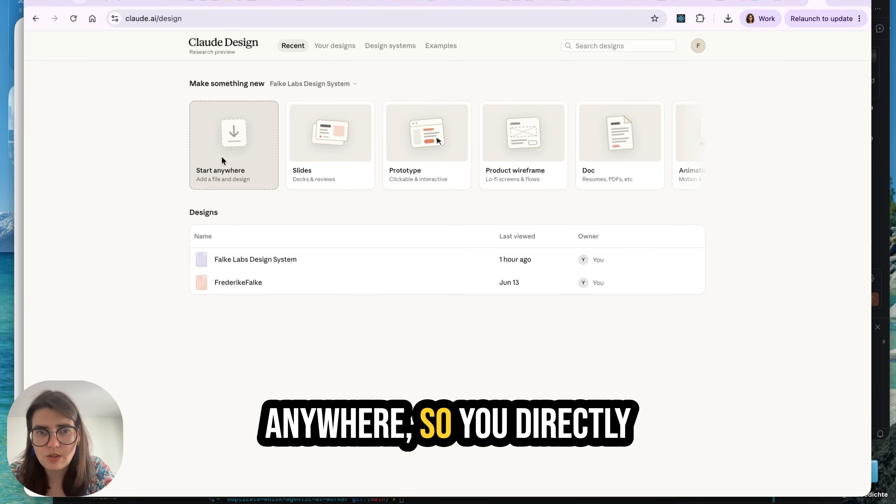
Try to start a new design from an existing file with the Start anywhere option
click(238, 147)
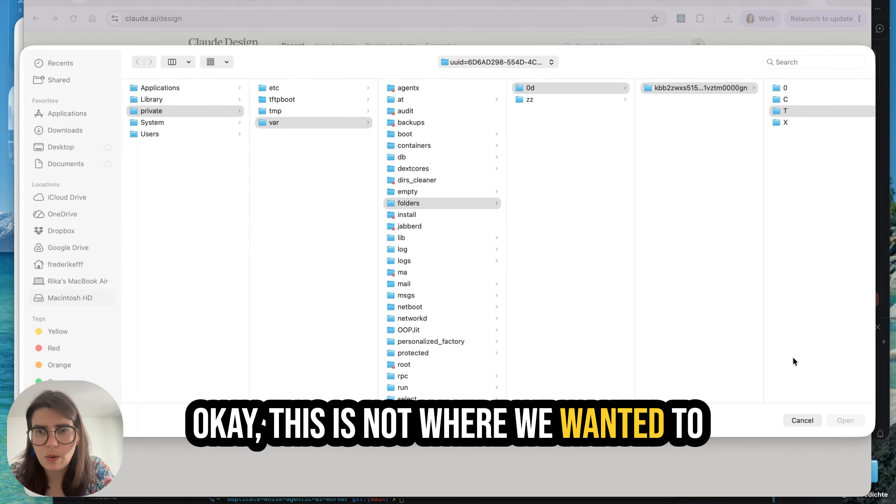
click(803, 421)
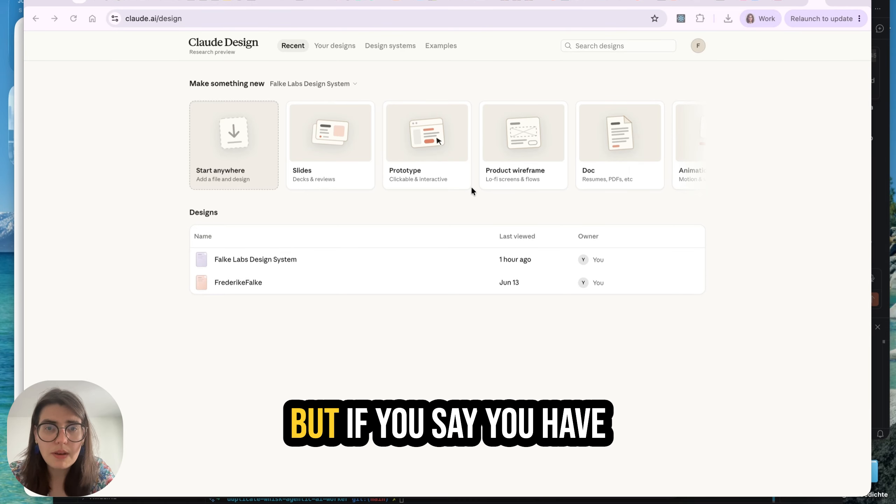
Create a new Blank canvas project and check the contents of its Design system files folder
scroll(545, 168, right, 5)
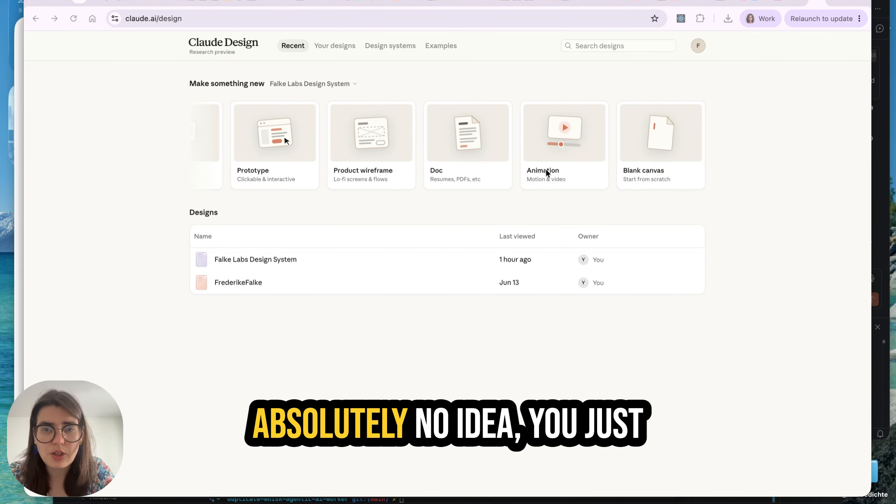
click(659, 146)
click(300, 99)
click(244, 98)
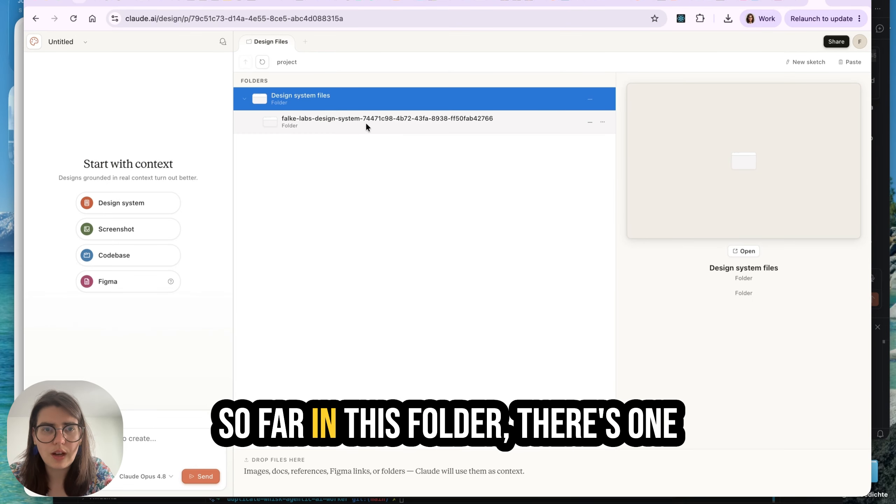
click(245, 100)
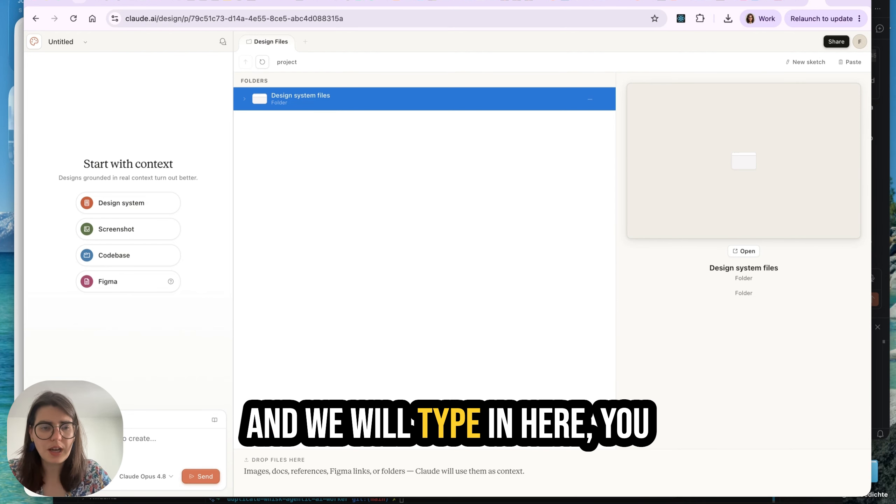
Send a prompt requesting design files and a website for a new AI consultancy business that helps SMB companies implement AI
click(163, 474)
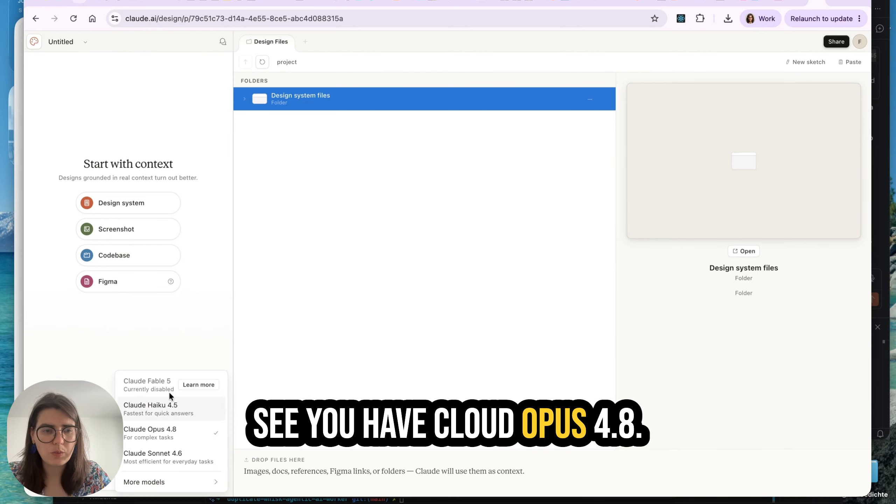
click(262, 458)
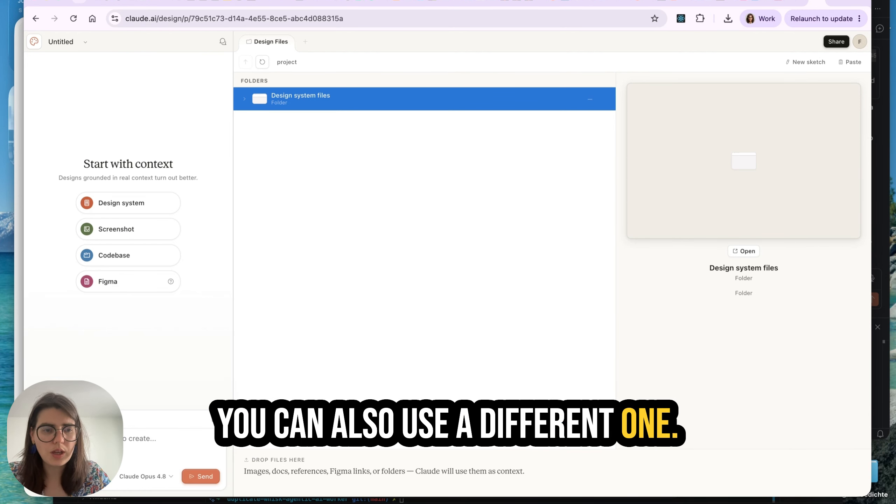
text(I want to create the design files and website fo)
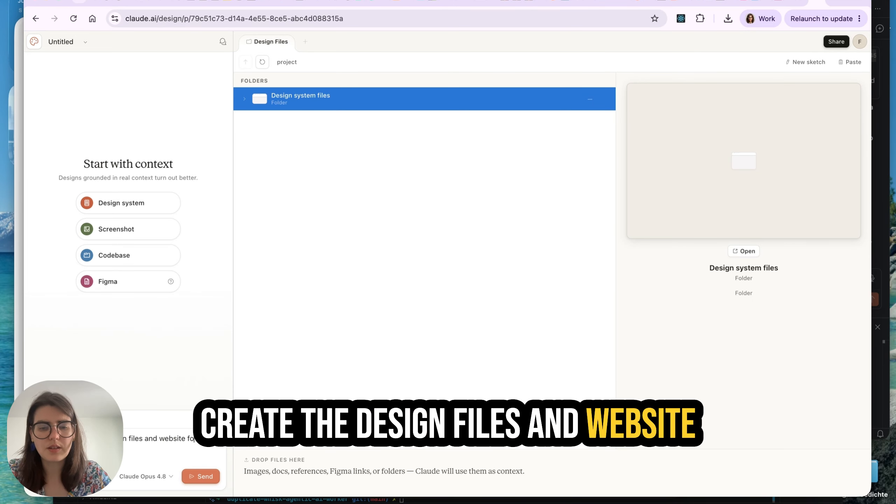
text(r my)
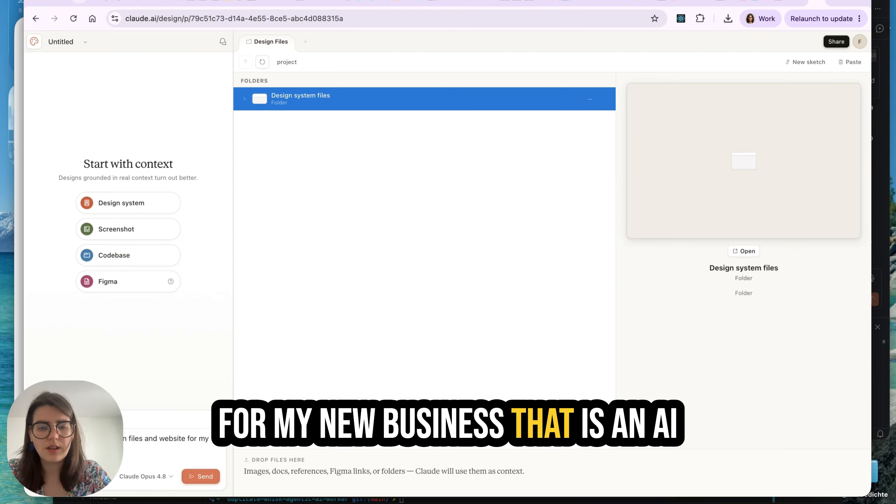
text( new business that is an AI consultancy for businesses to help them implement AI)
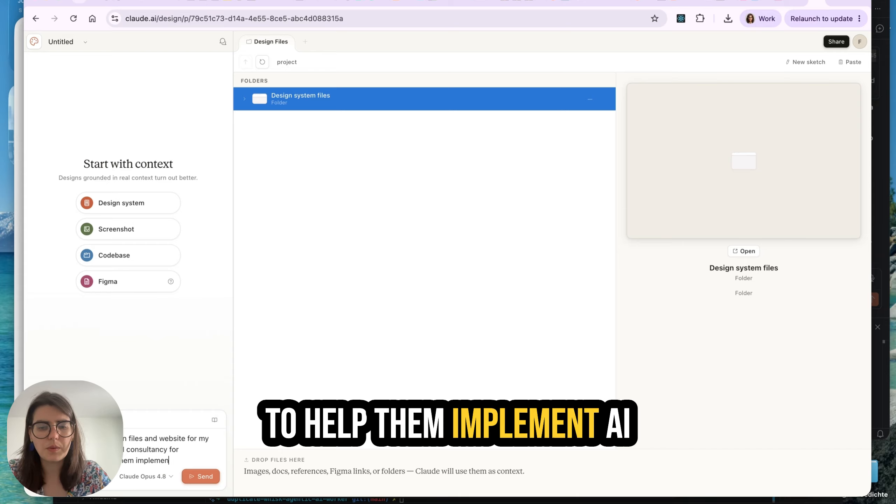
text(.)
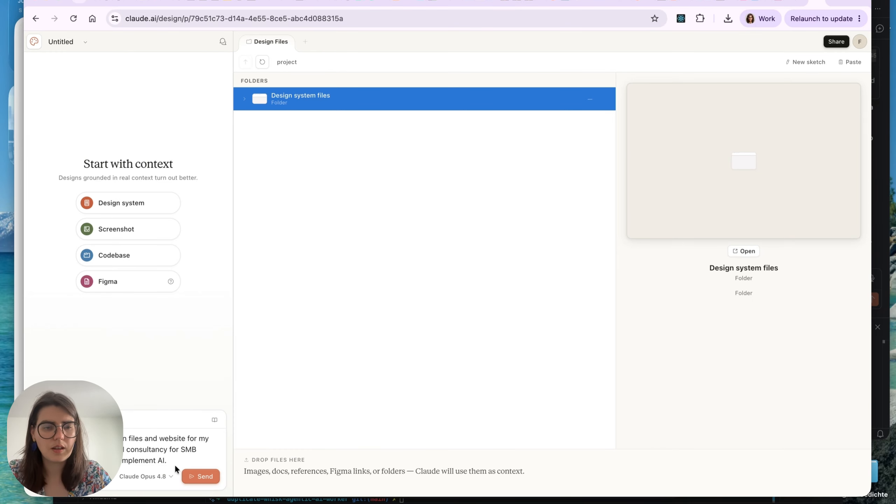
click(202, 478)
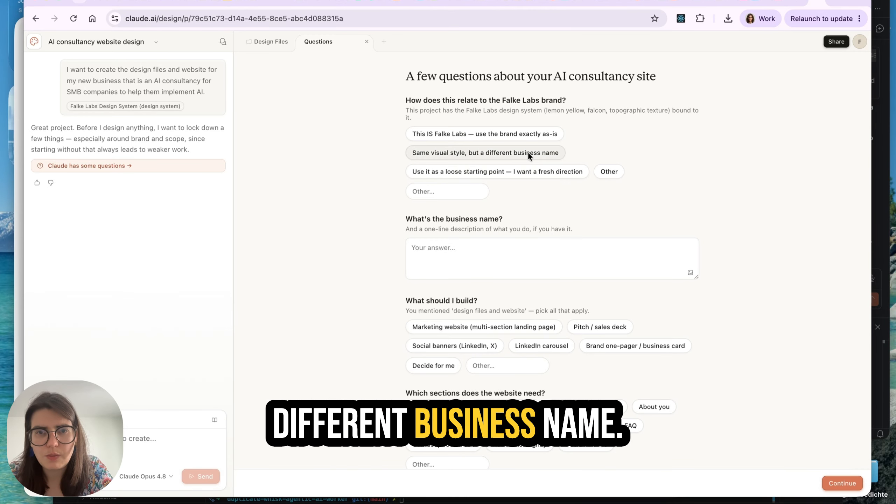
Answer the brand question with the custom text "It is a completely new business and a completely new design system, keep it totally separate"
click(447, 192)
text(It is a completely new business and a com)
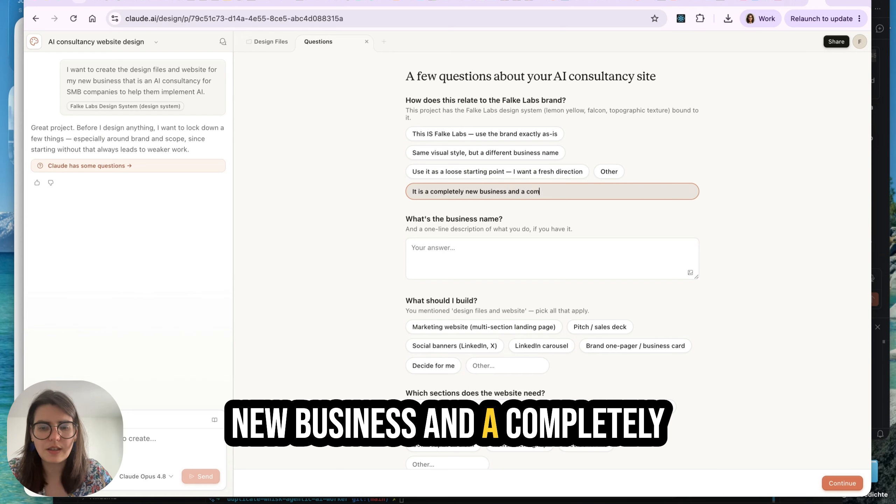
text(pletely new design )
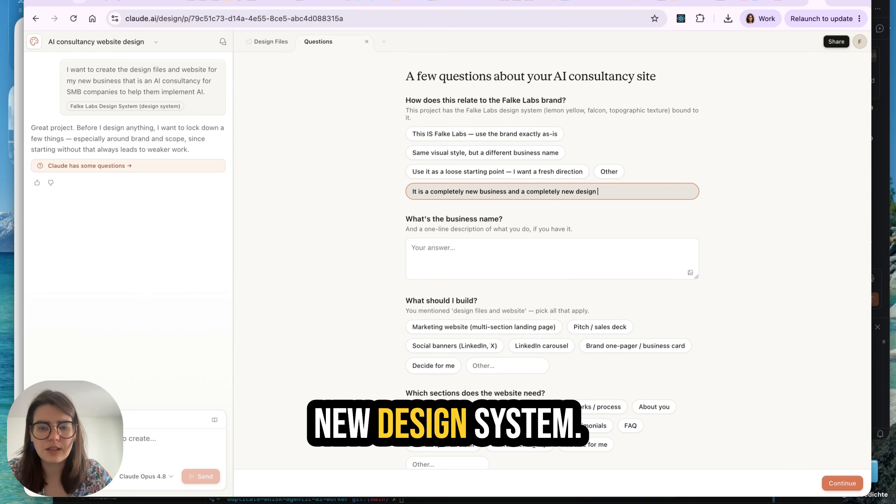
text(system, keep it )
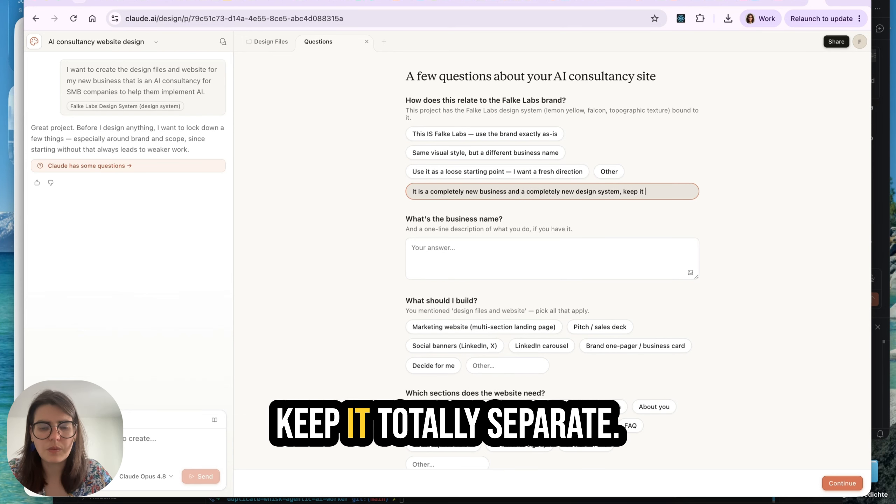
text(totally separate)
Enter AIWins as the business name in the project questionnaire
scroll(538, 234, down, 2)
click(538, 212)
text(AIWins)
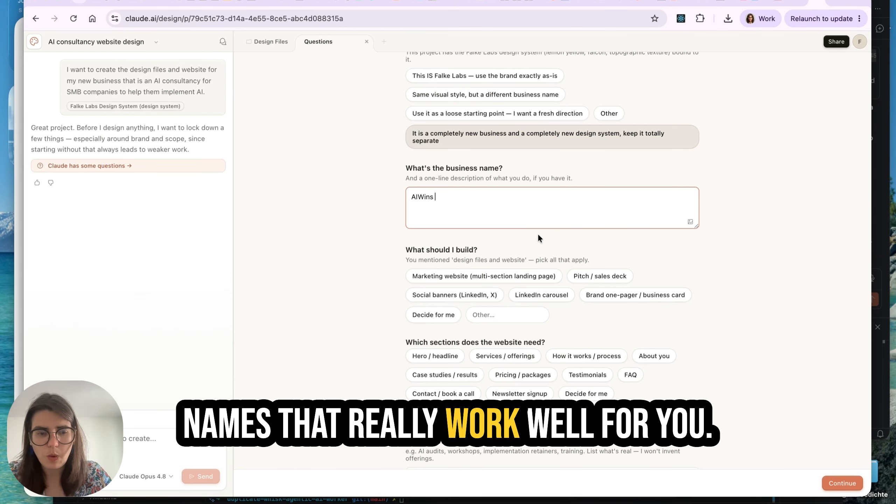
Choose Marketing website (multi-section landing page) and Pitch / sales deck as the items to build
scroll(538, 233, down, 3)
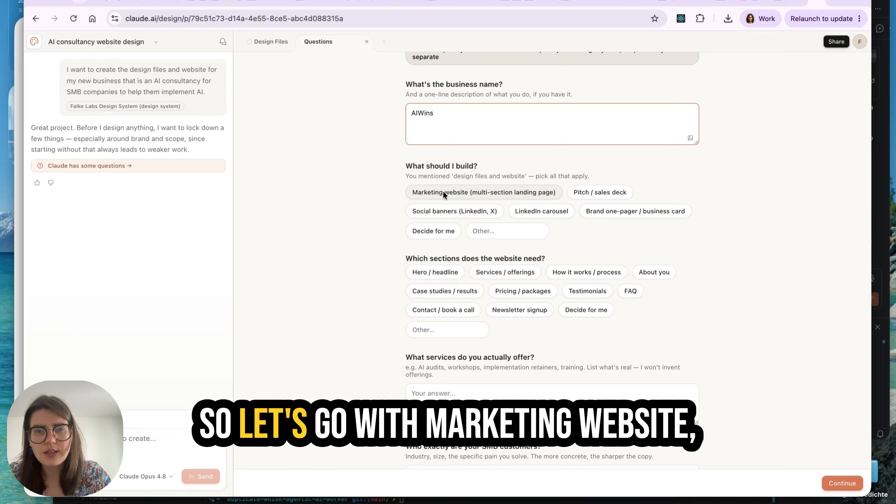
click(464, 193)
click(595, 192)
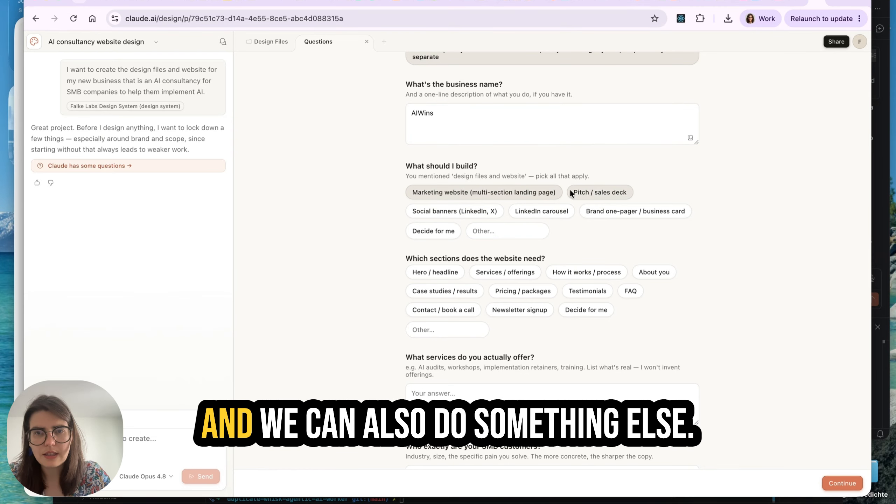
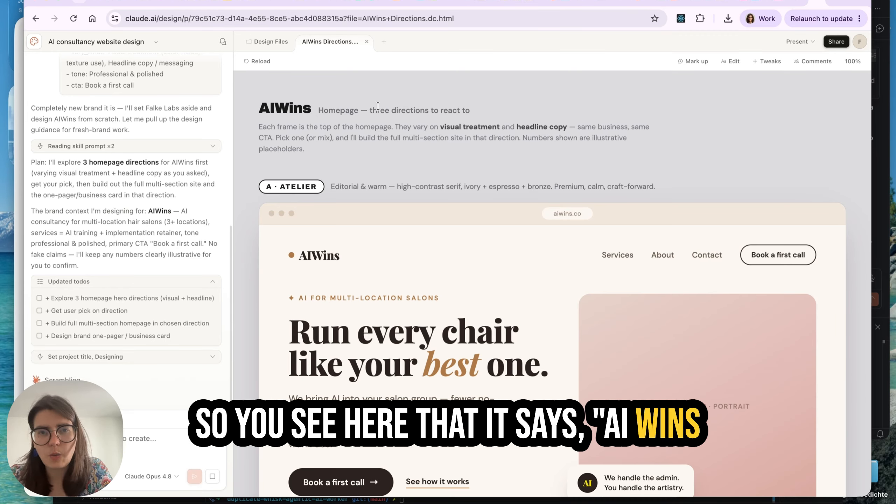
Review the three AIWins homepage directions, A Atelier, B Operator and C Calm, comparing their visual treatment and headline copy
scroll(484, 326, down, 2)
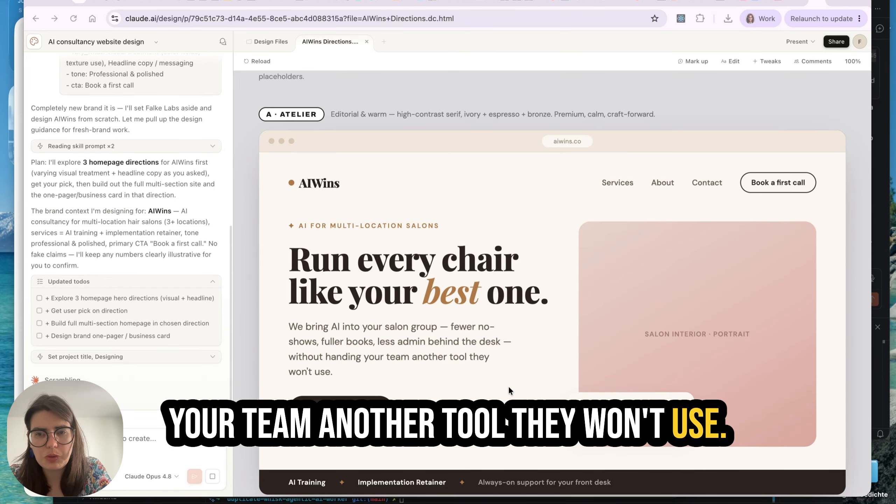
scroll(508, 386, down, 1)
scroll(508, 386, up, 1)
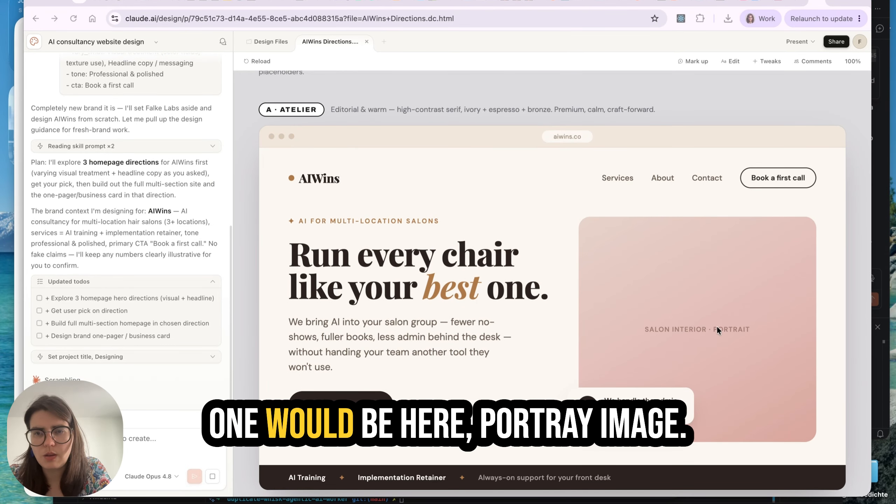
scroll(515, 347, down, 2)
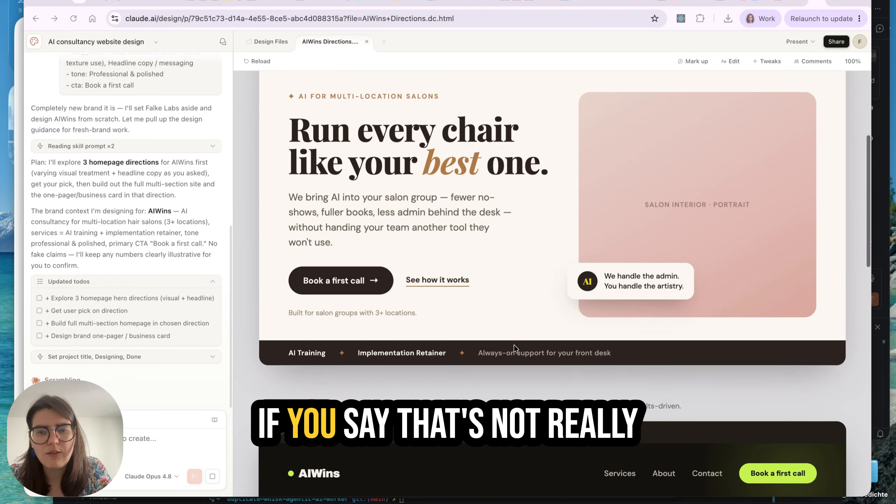
scroll(514, 344, down, 13)
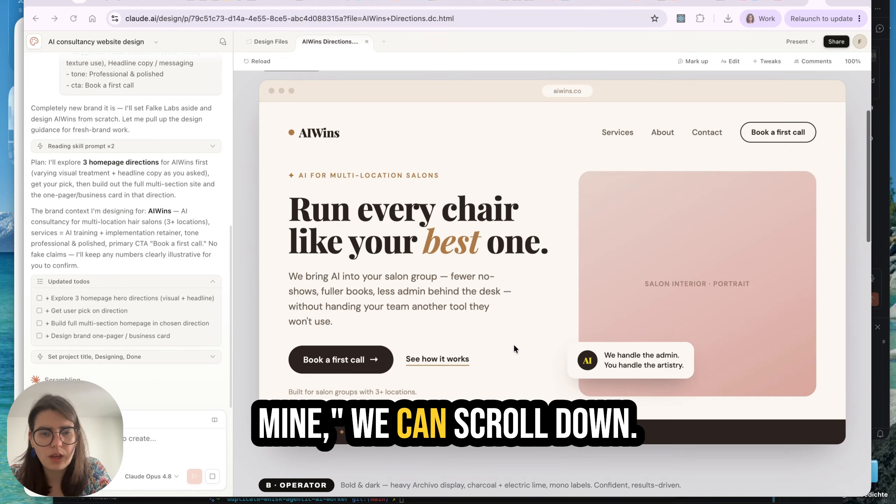
scroll(514, 344, down, 1)
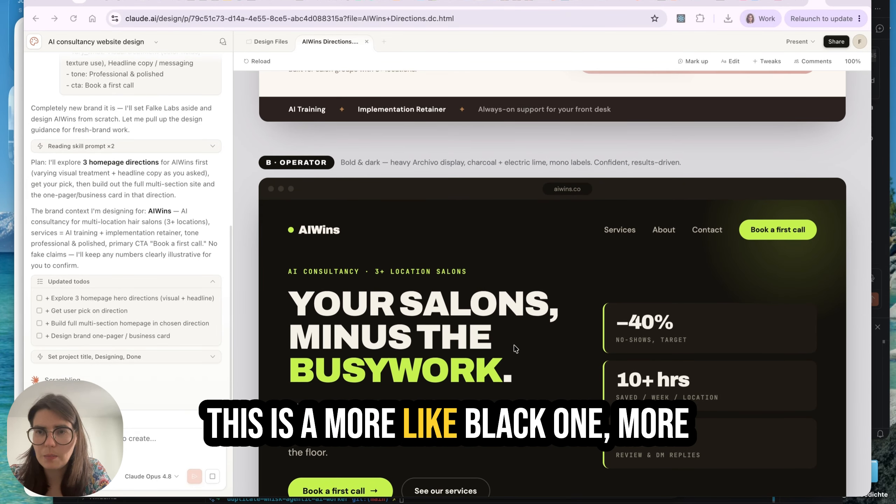
scroll(516, 349, down, 1)
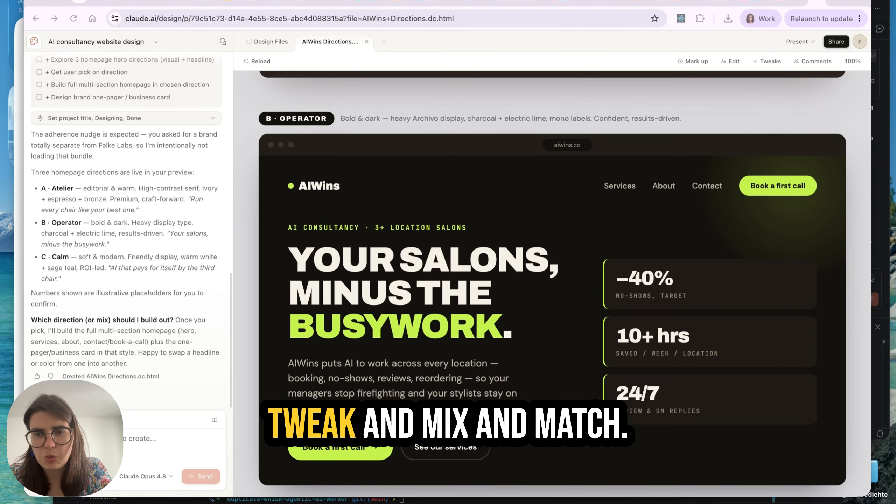
scroll(561, 282, down, 5)
scroll(489, 421, down, 3)
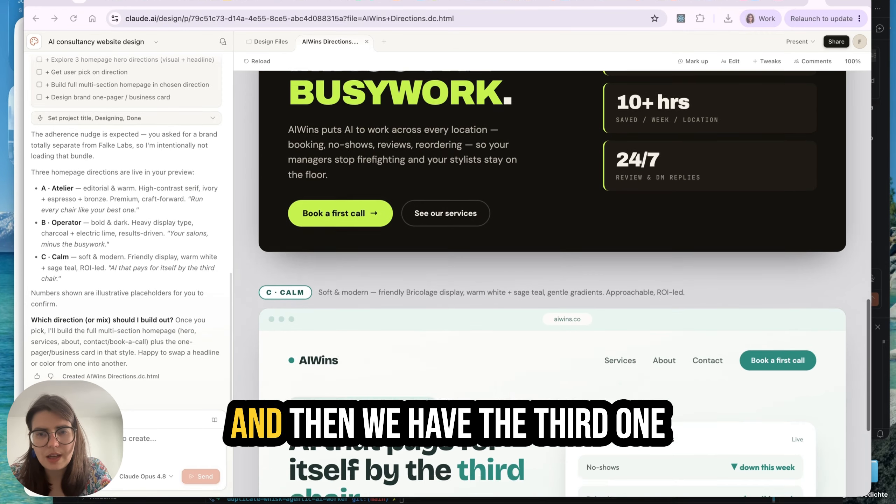
scroll(489, 422, down, 1)
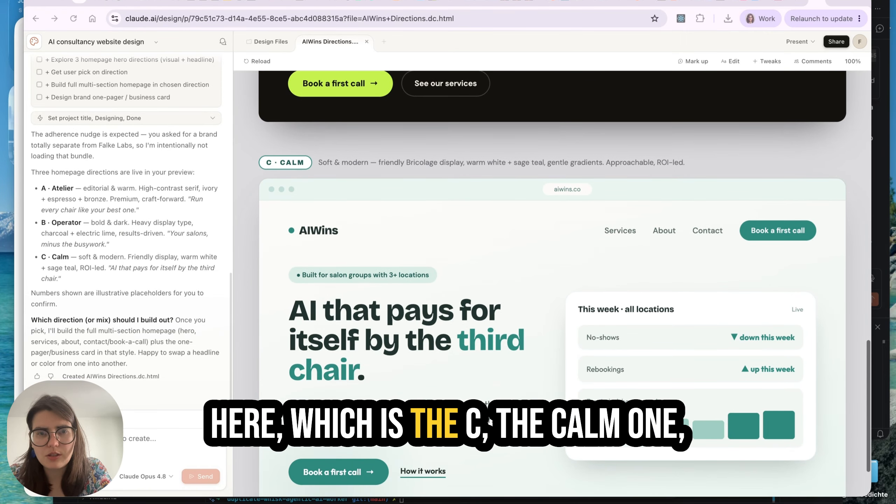
scroll(564, 279, down, 1)
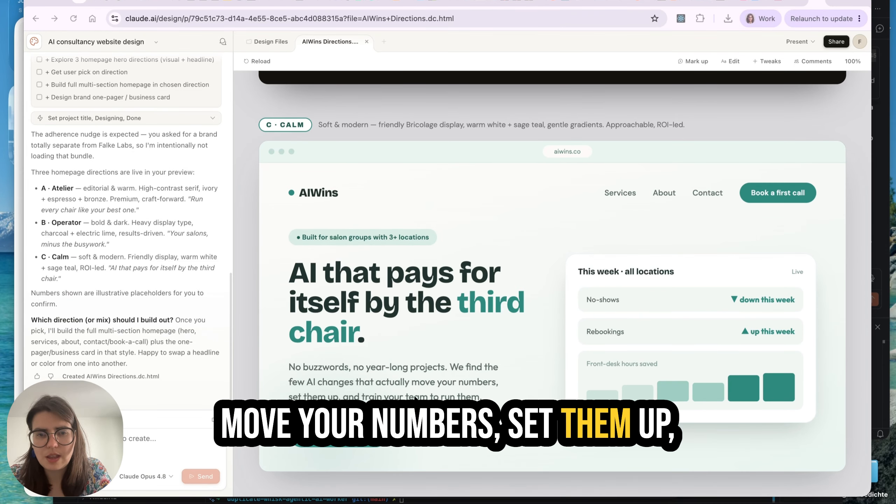
scroll(416, 397, down, 2)
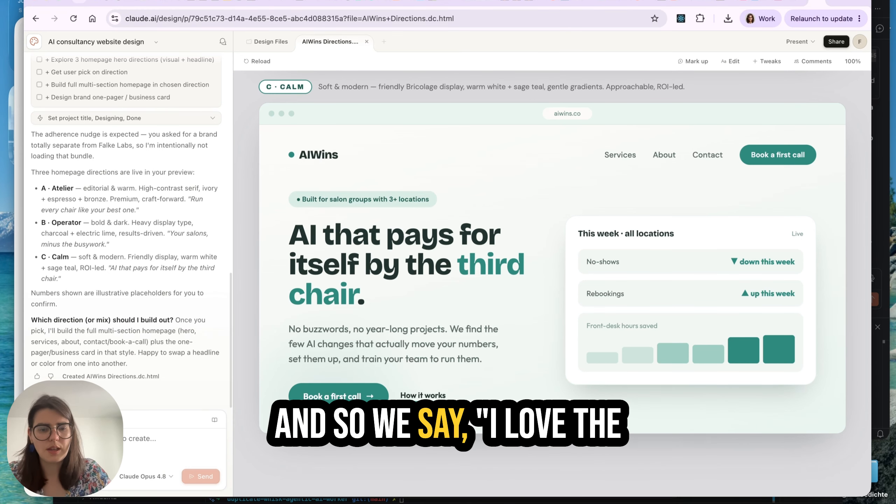
Reply to Claude with "I love the design of A the Atelier and the copy of C the Calm version"
text(I love the design of A the Atelier and the copy of C the Calm version)
key(Return)
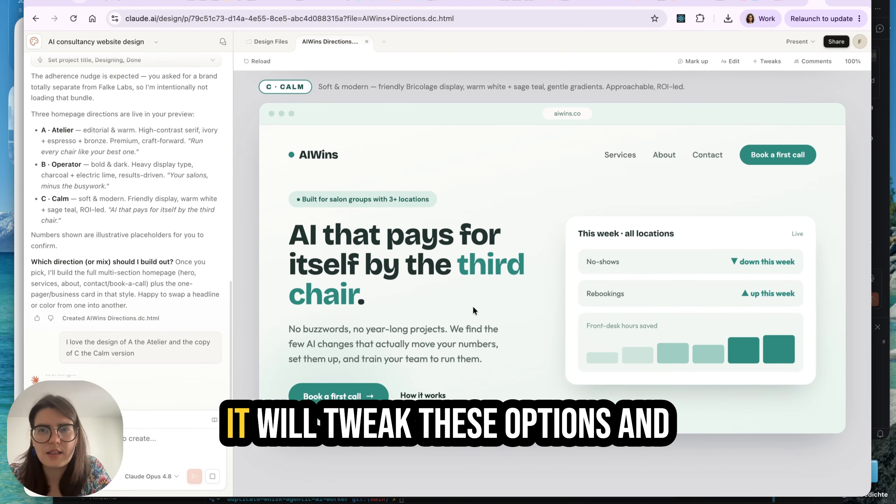
Revisit the Atelier direction and look at the Mark up, Tweaks and Comments tools available for refining the design
scroll(549, 207, up, 5)
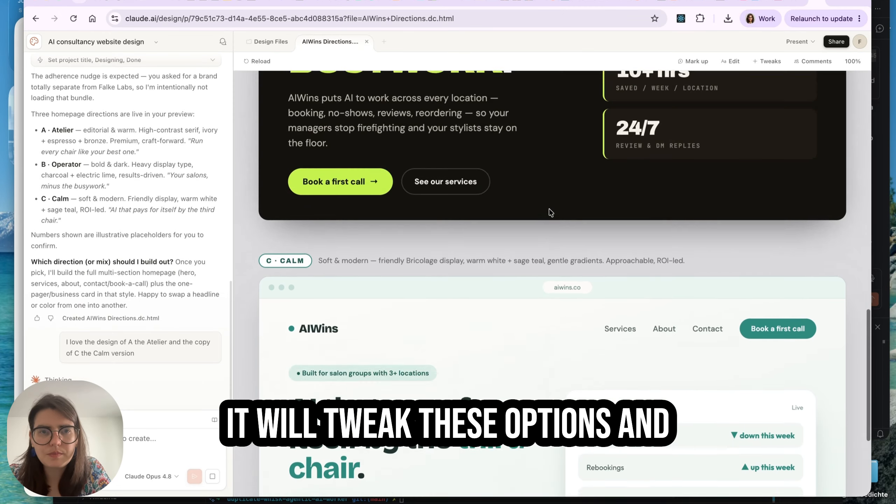
scroll(549, 210, up, 15)
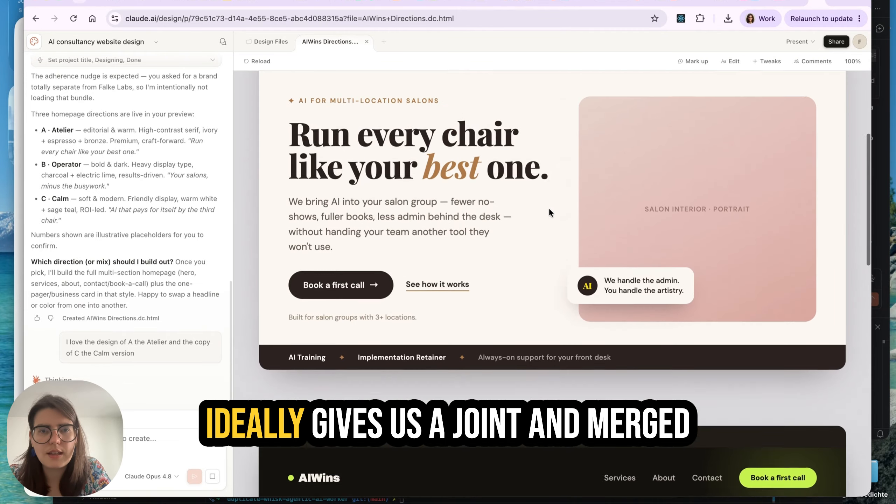
scroll(548, 212, up, 4)
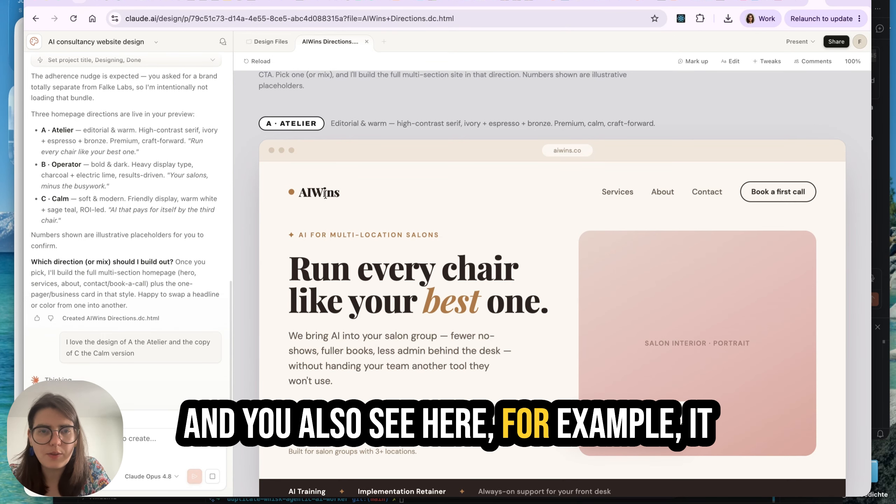
scroll(319, 195, up, 3)
click(692, 61)
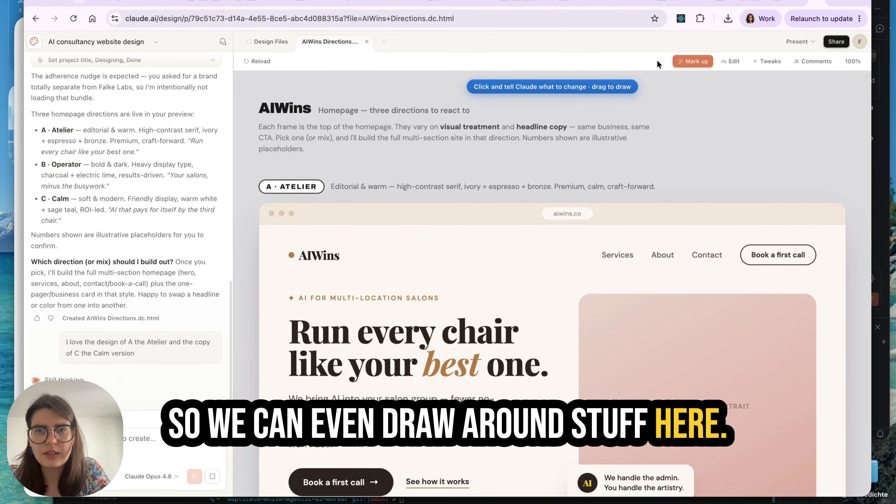
click(692, 61)
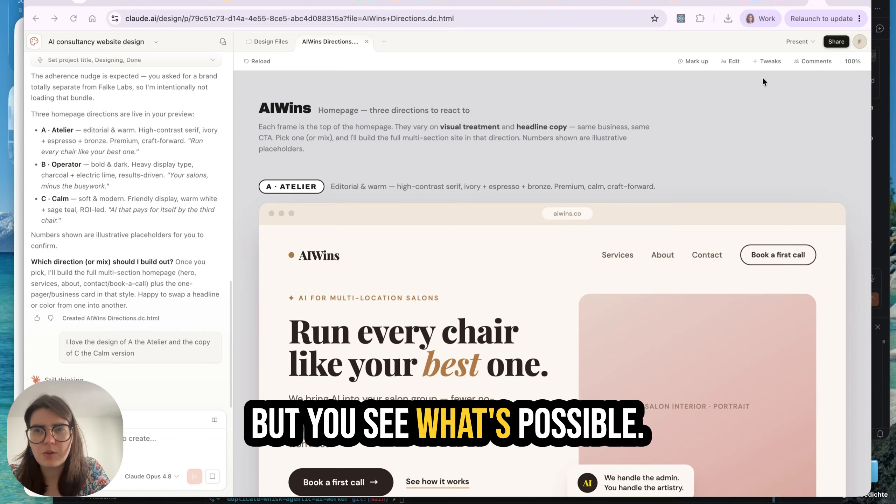
click(768, 60)
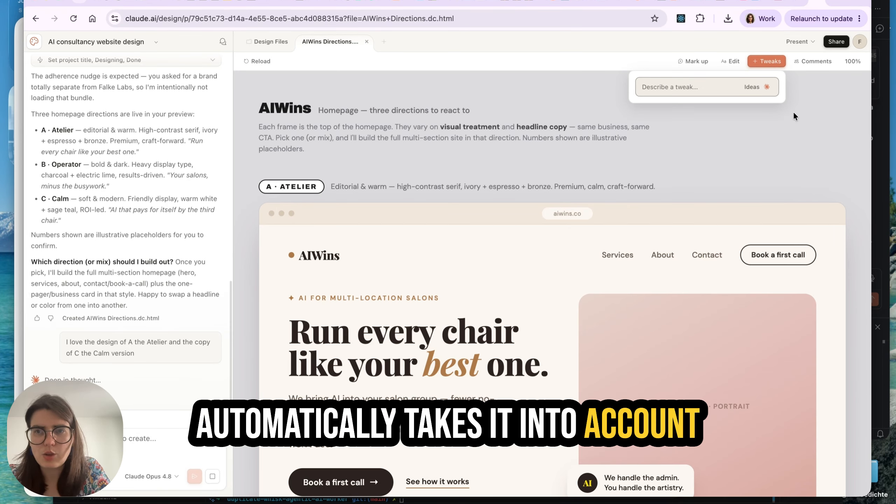
click(766, 62)
click(813, 61)
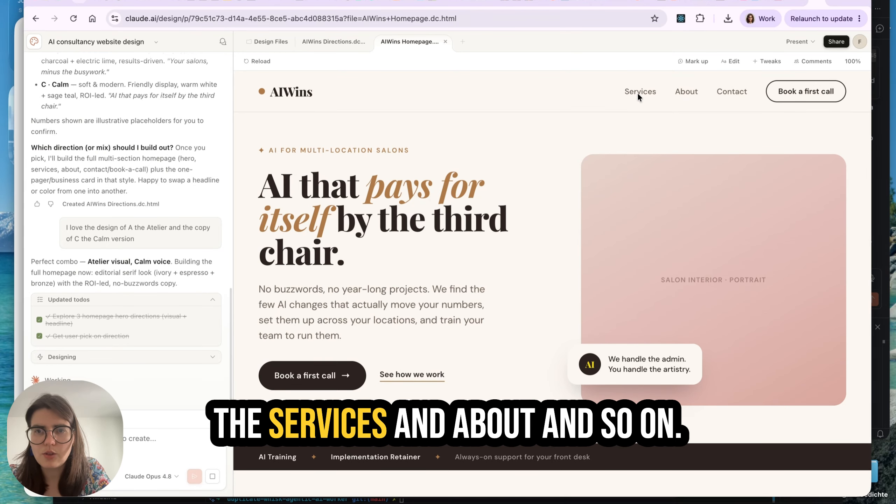
Review the merged AIWins homepage from the hero through the services, founder and booking form sections to the footer
click(649, 93)
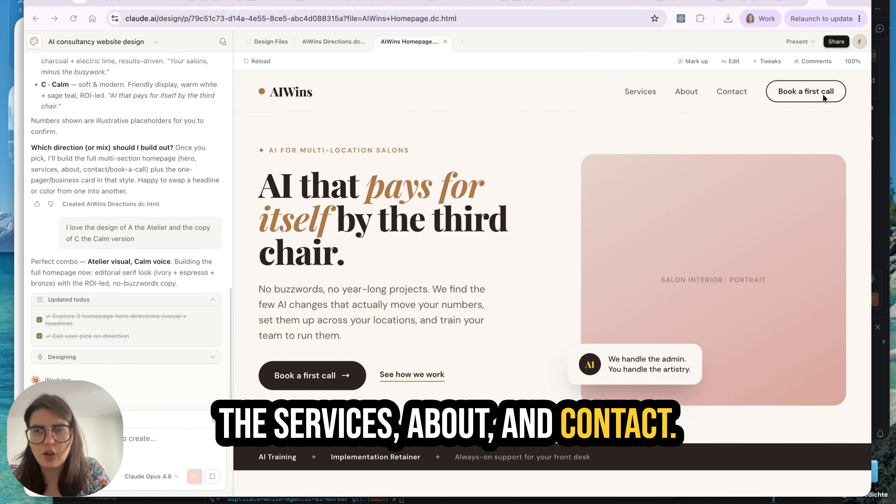
scroll(472, 323, down, 8)
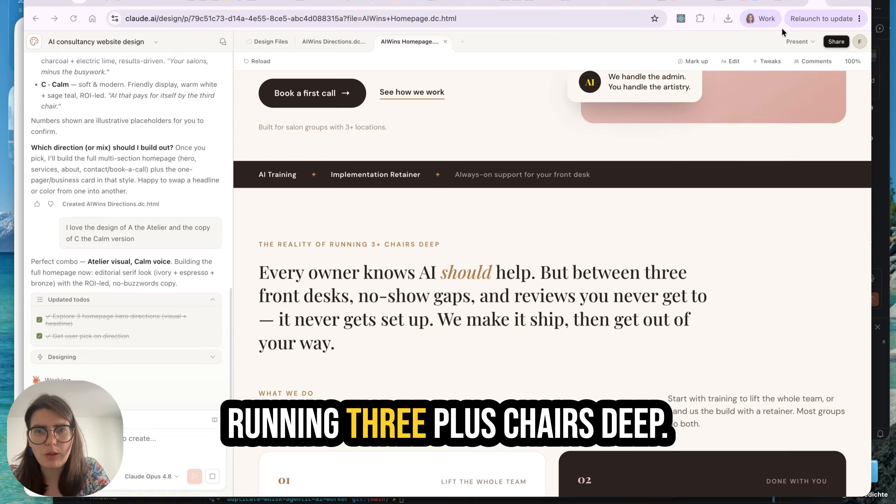
scroll(416, 345, down, 2)
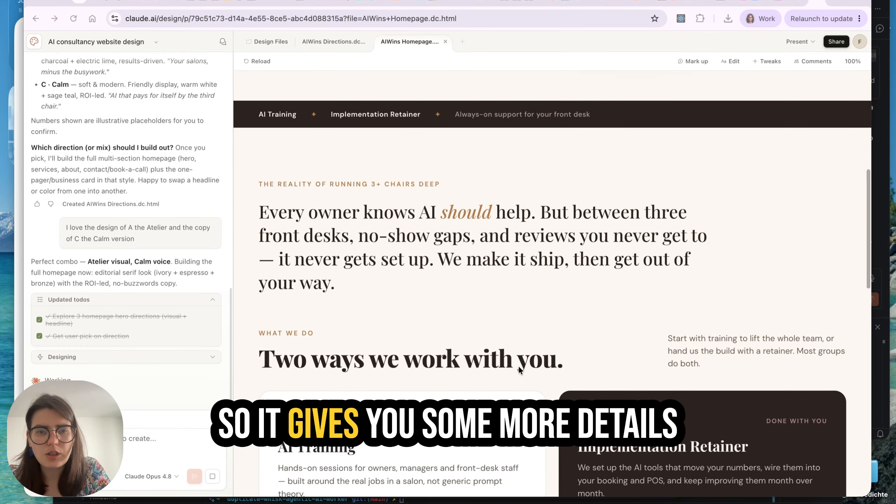
scroll(619, 326, down, 3)
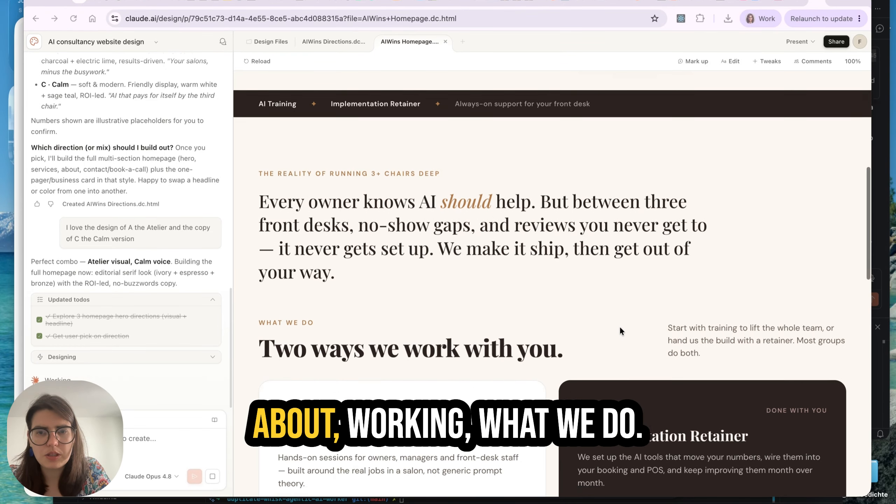
scroll(621, 331, down, 2)
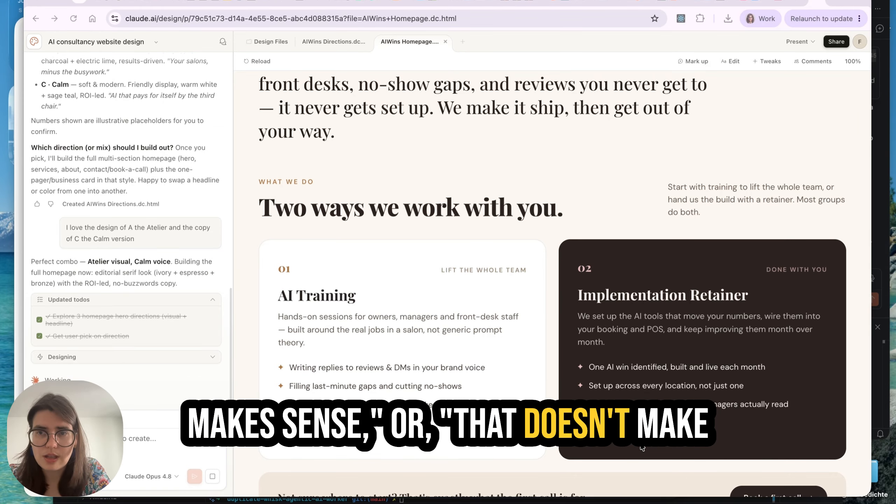
scroll(642, 424, down, 5)
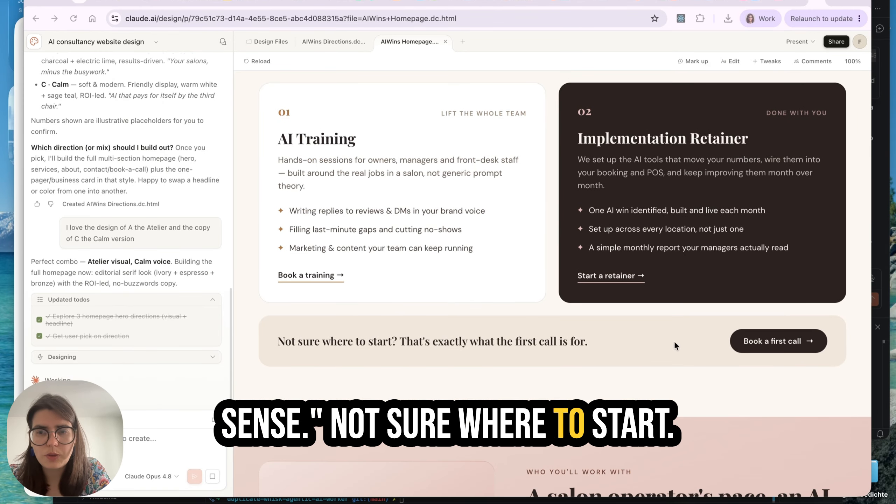
scroll(762, 345, down, 7)
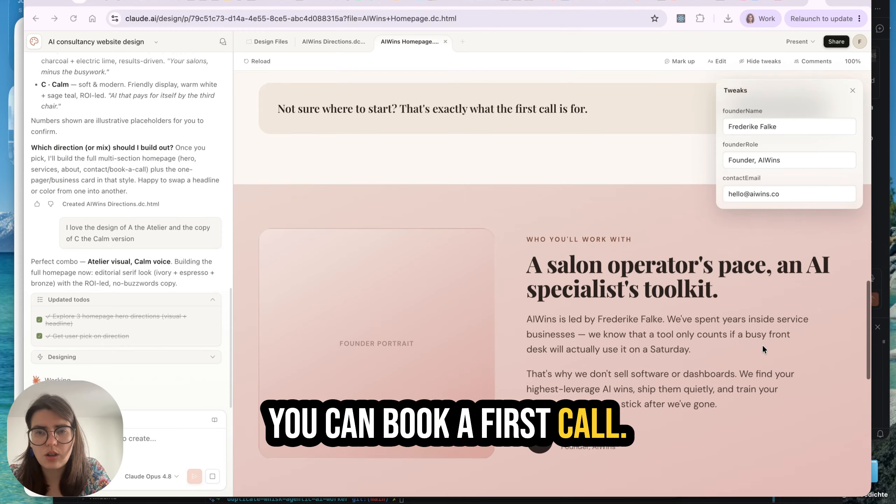
scroll(762, 345, down, 1)
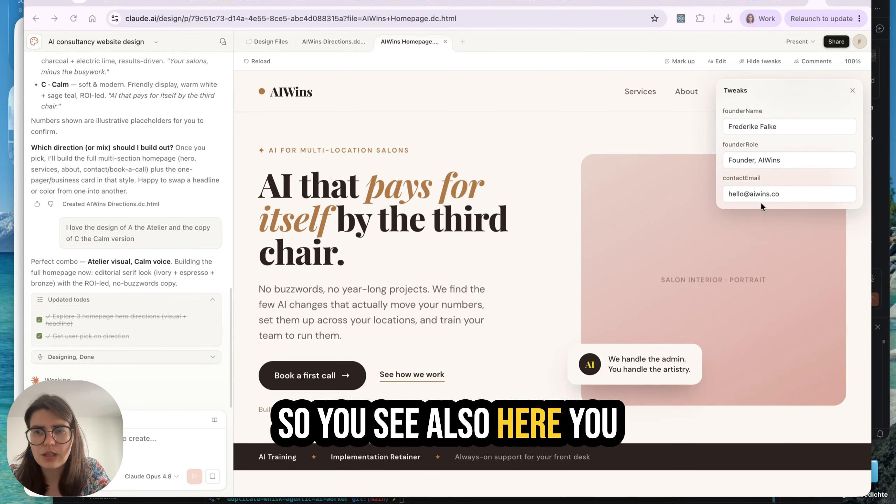
scroll(690, 303, down, 13)
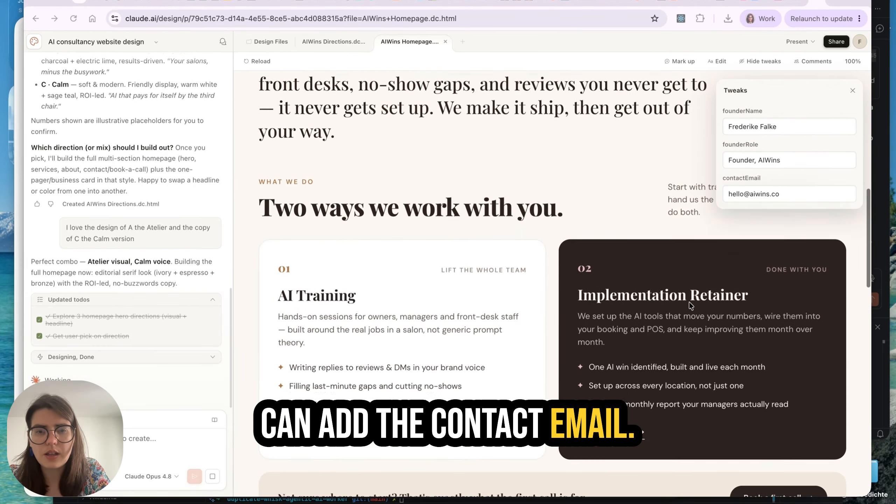
scroll(690, 305, down, 20)
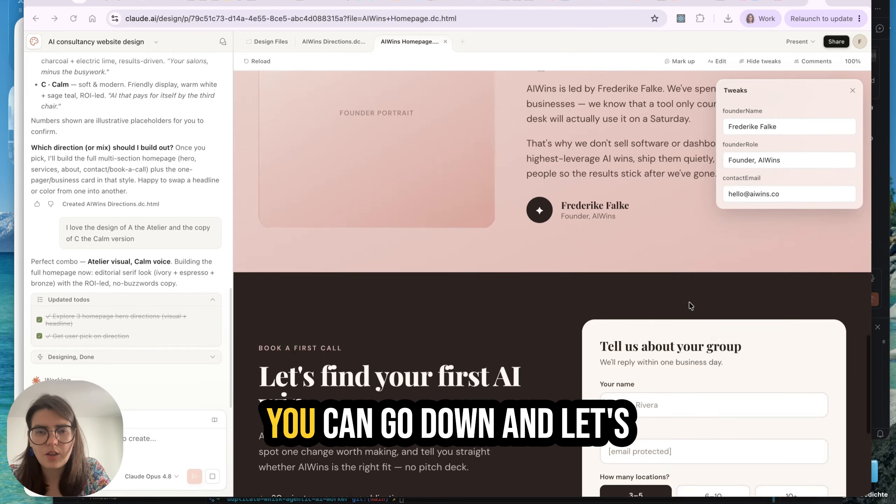
scroll(689, 304, down, 3)
scroll(660, 311, down, 2)
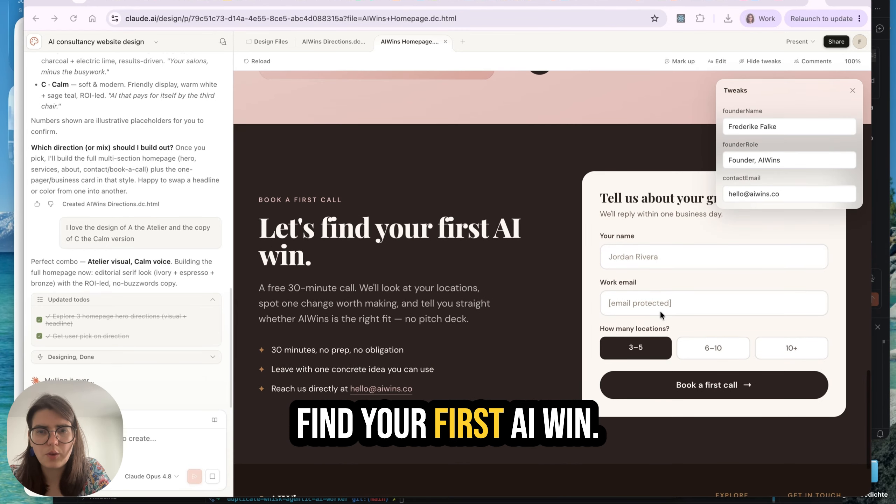
scroll(550, 312, down, 3)
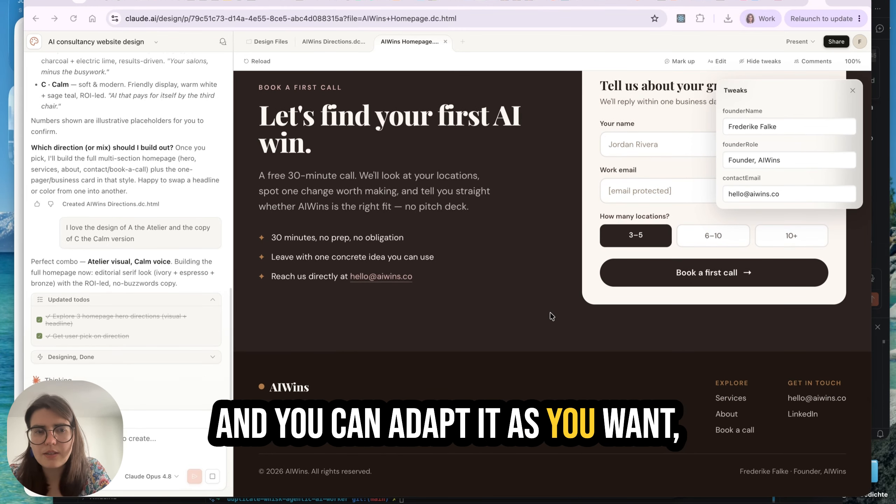
Open the AIWins one-pager and business card design
click(518, 40)
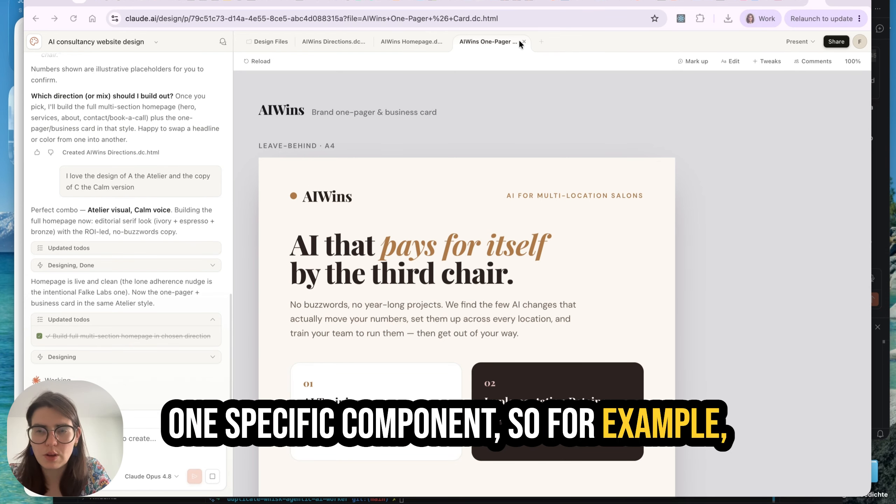